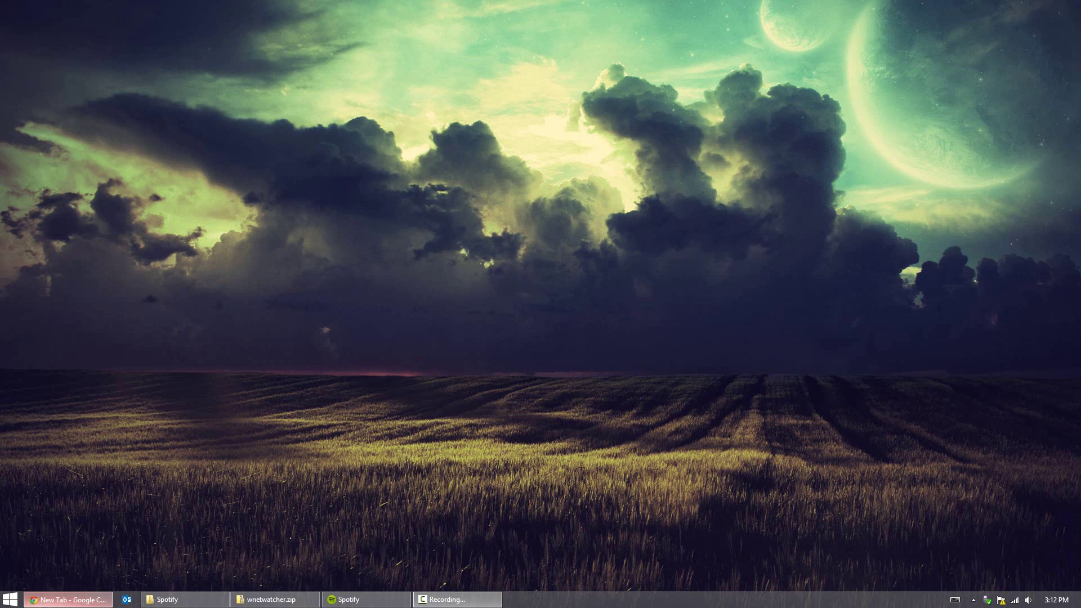
# Load the Linksys Smart Wi-Fi admin page at 192.168.1.1 in Chrome
pyautogui.click(68, 599)
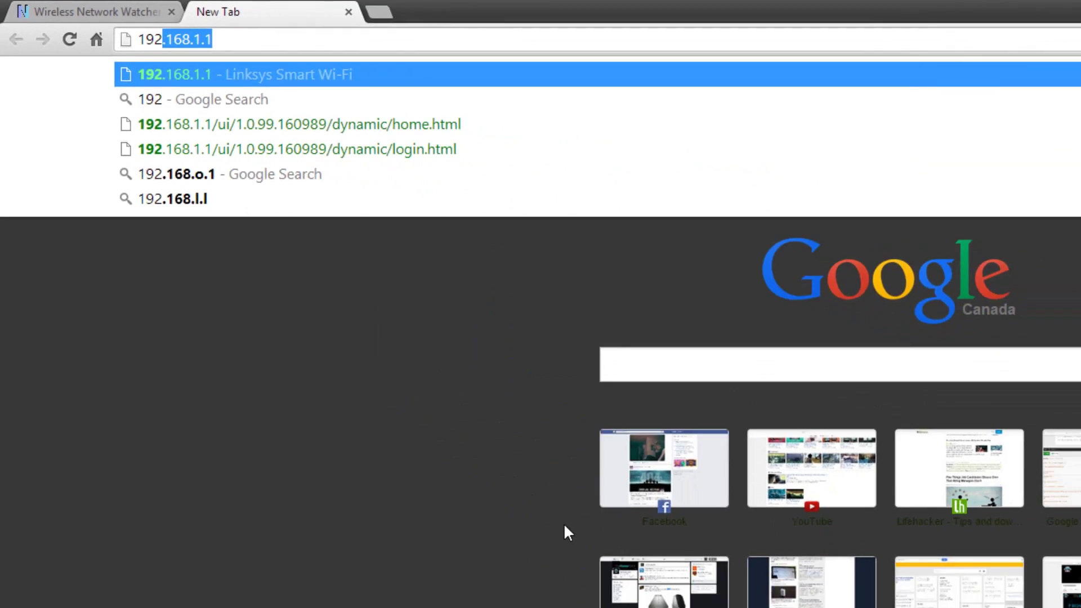
pyautogui.press('Return')
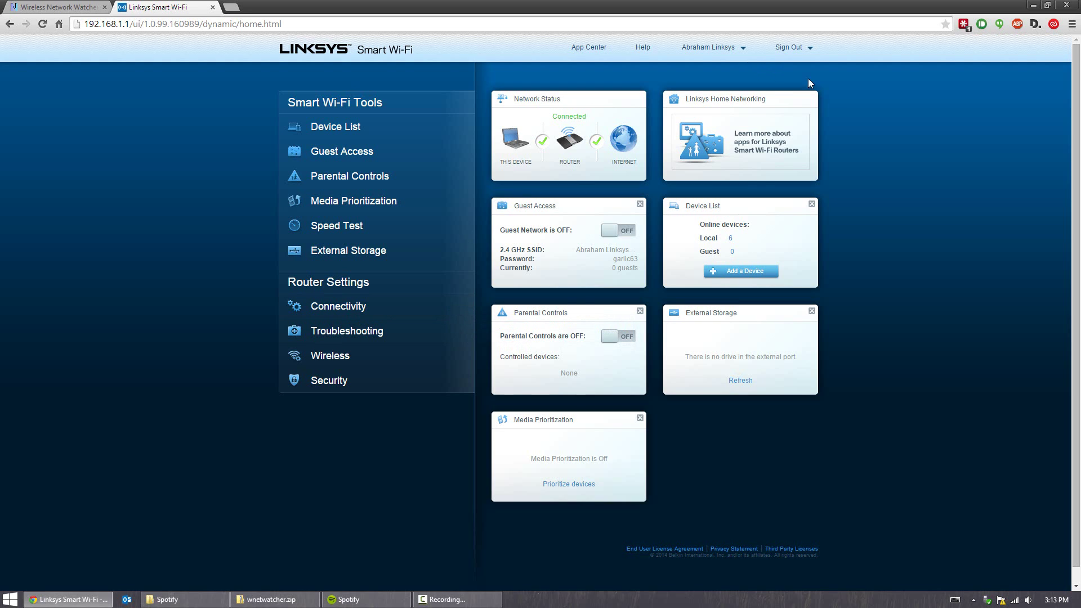
# Open the Device List and look through the online and offline device tiles
pyautogui.click(329, 128)
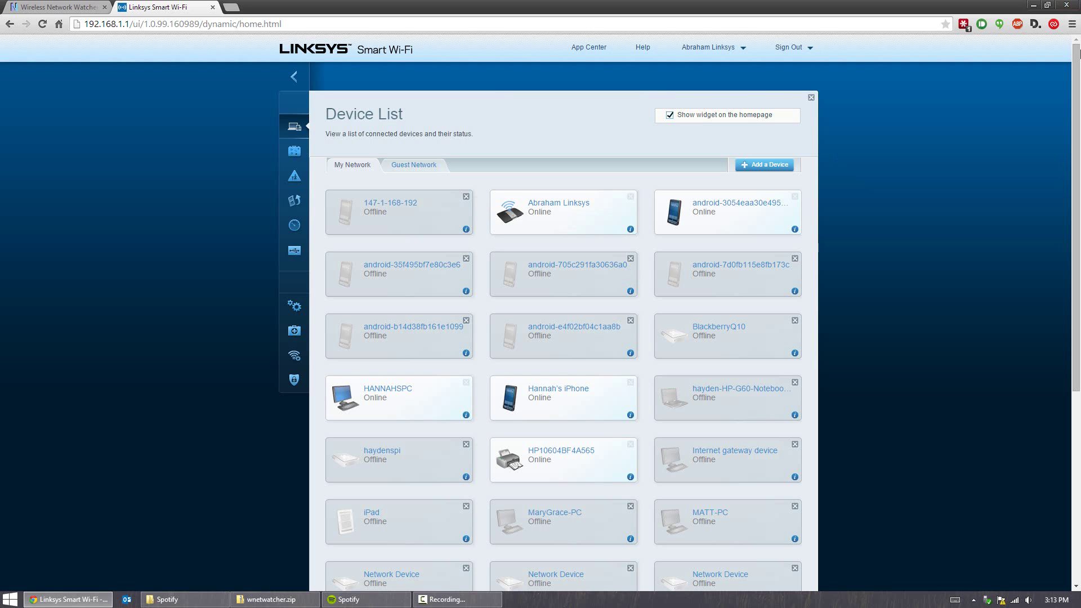
pyautogui.moveTo(1078, 59); pyautogui.dragTo(1076, 238)
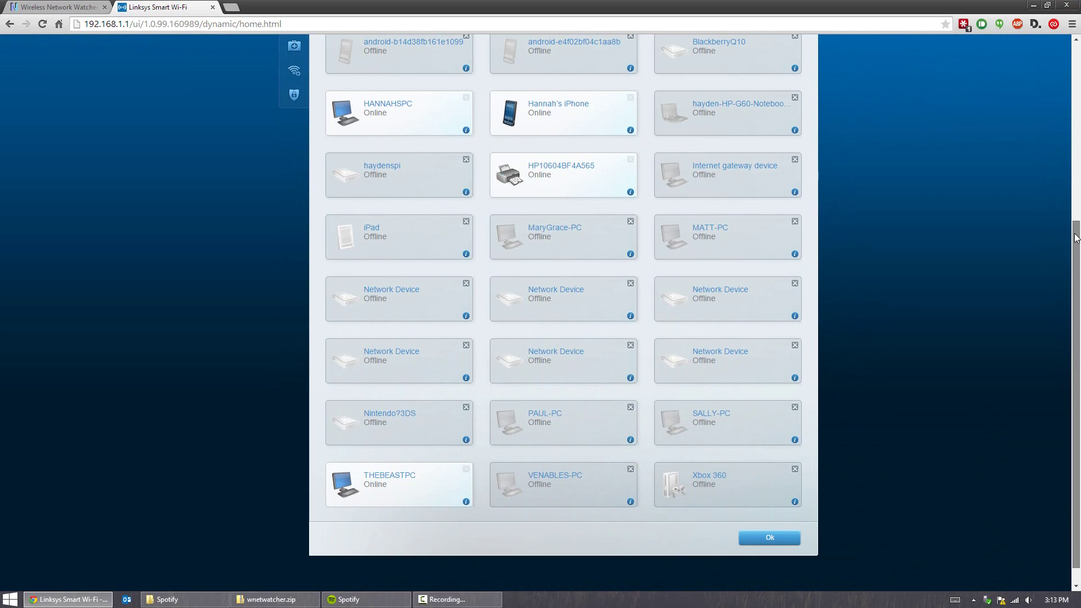
pyautogui.moveTo(1076, 237); pyautogui.dragTo(1076, 233)
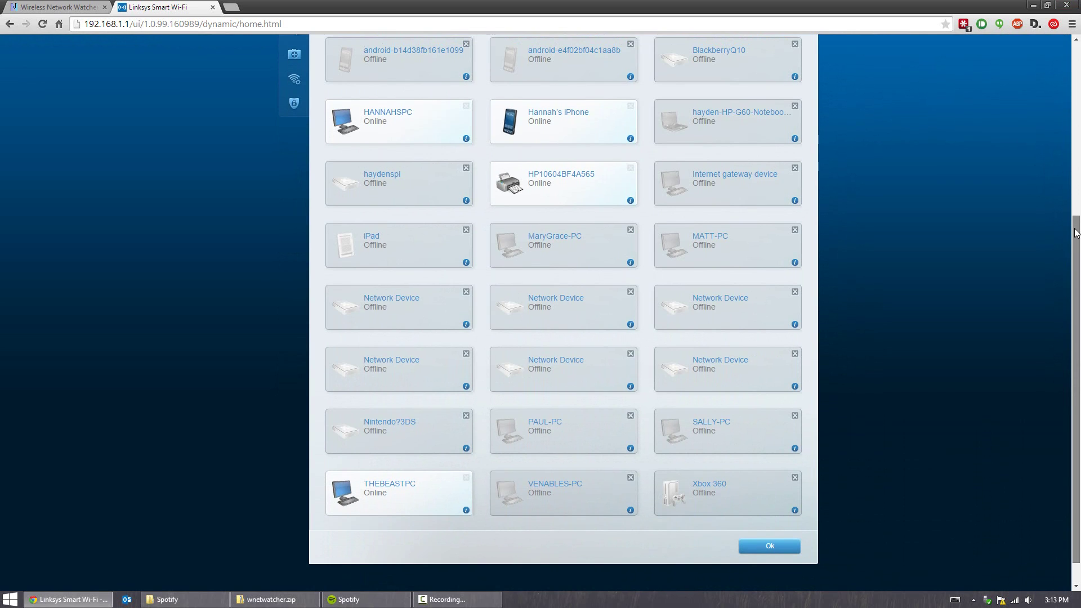
pyautogui.moveTo(1076, 233); pyautogui.dragTo(1066, 141)
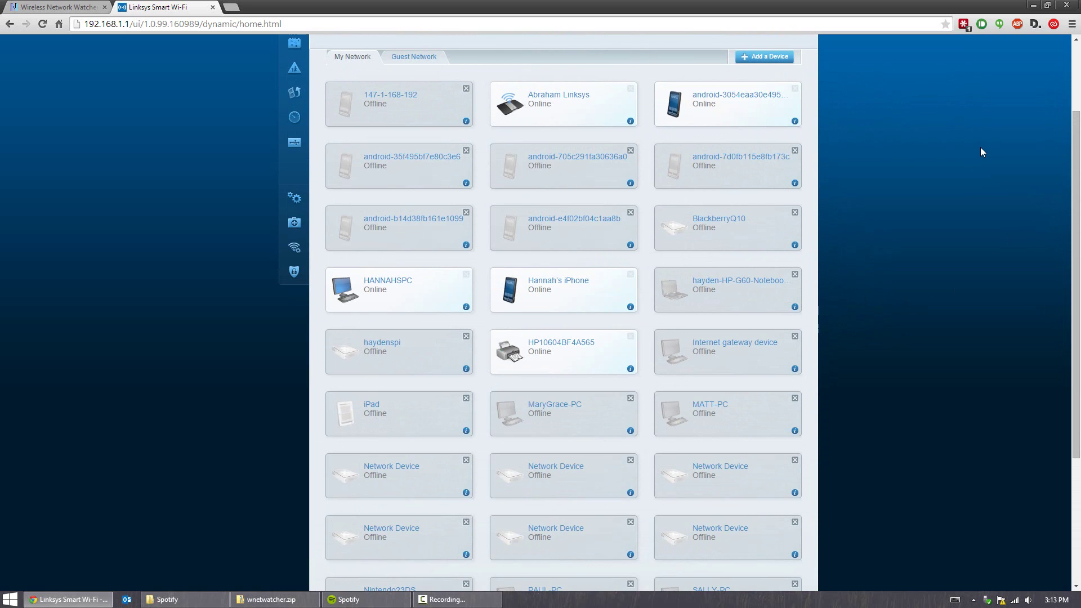
# Check the android phone, desktop PC and iPhone details, then open THEBEASTPC's details
pyautogui.click(706, 117)
pyautogui.click(640, 336)
pyautogui.click(440, 310)
pyautogui.click(618, 338)
pyautogui.click(572, 295)
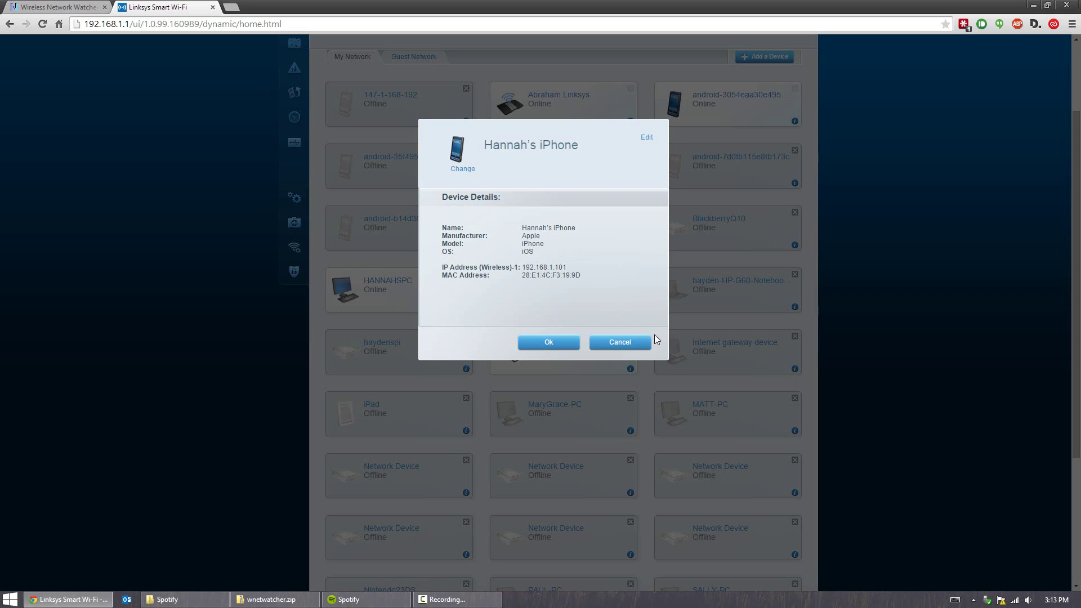
pyautogui.click(632, 345)
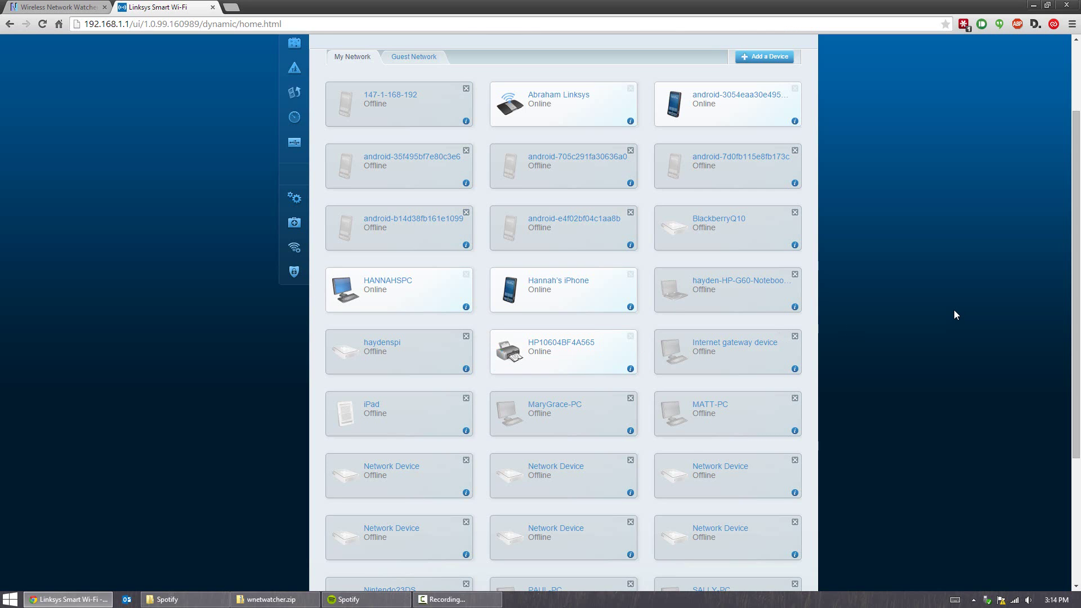
pyautogui.scroll(-4, 954, 314)
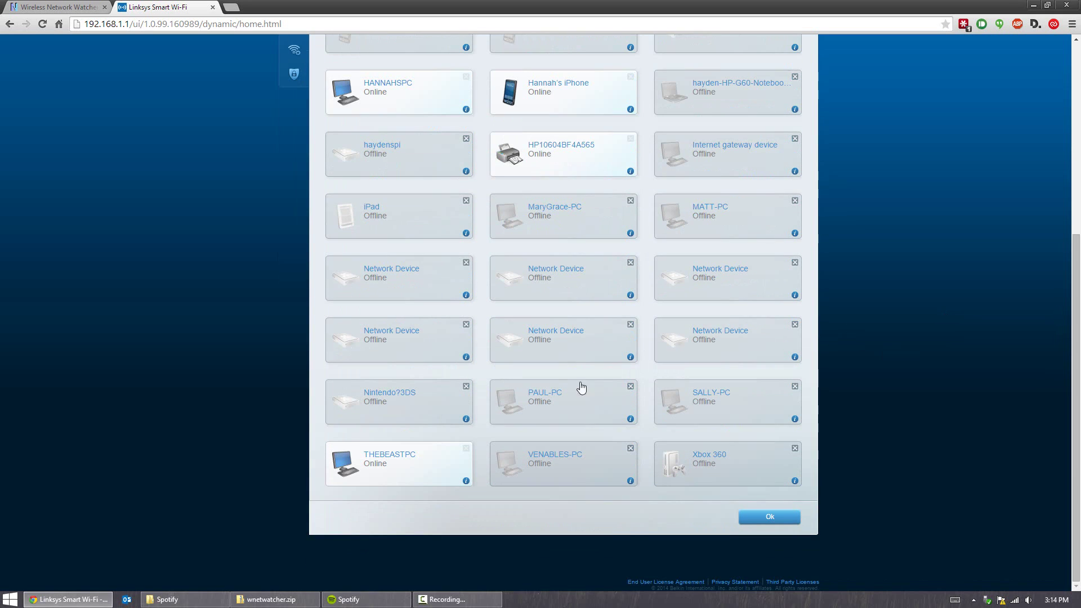
pyautogui.click(424, 451)
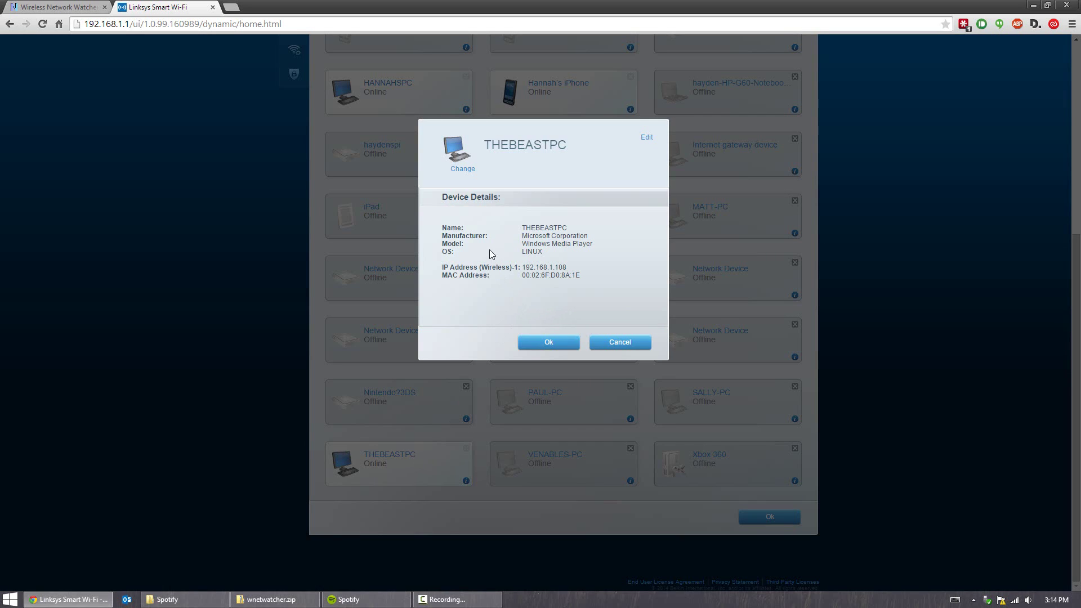
# Close THEBEASTPC's details and delete the offline android-705c291fa30636a0 device from the list
pyautogui.click(543, 342)
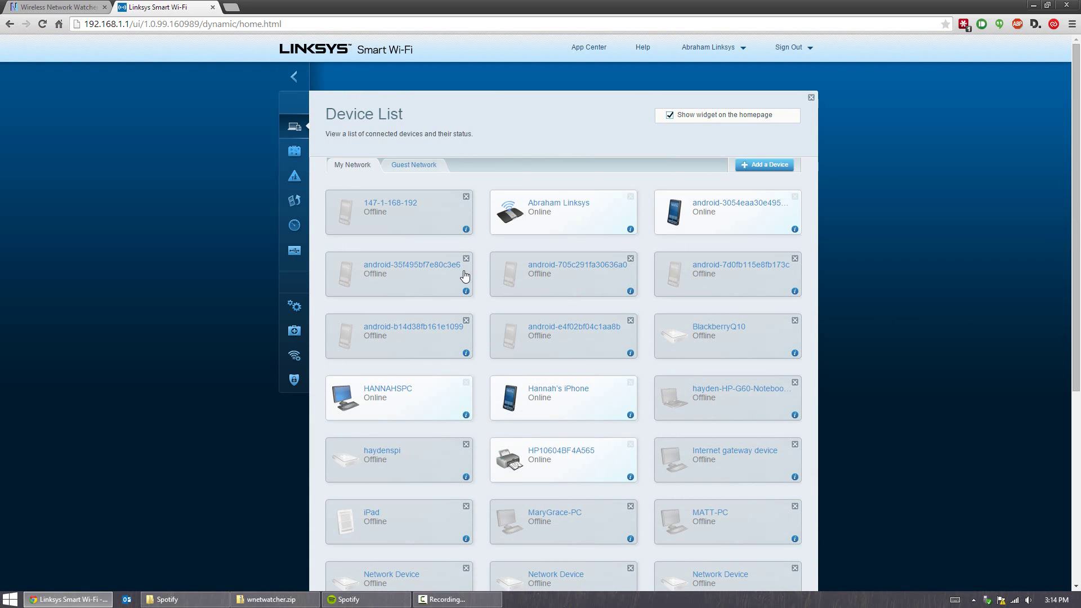
pyautogui.click(567, 276)
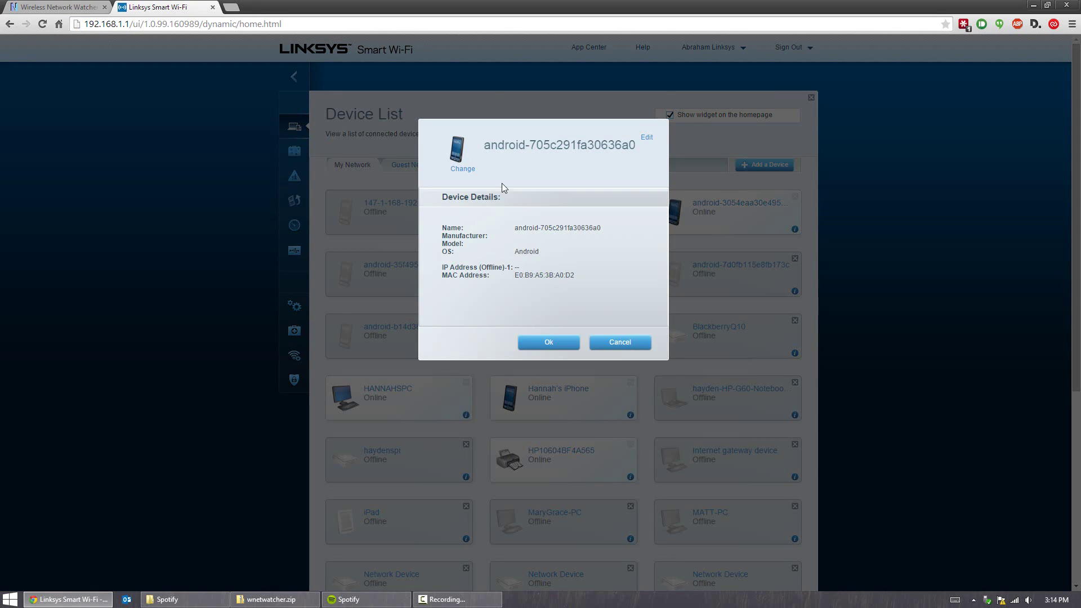
pyautogui.click(616, 339)
pyautogui.click(630, 260)
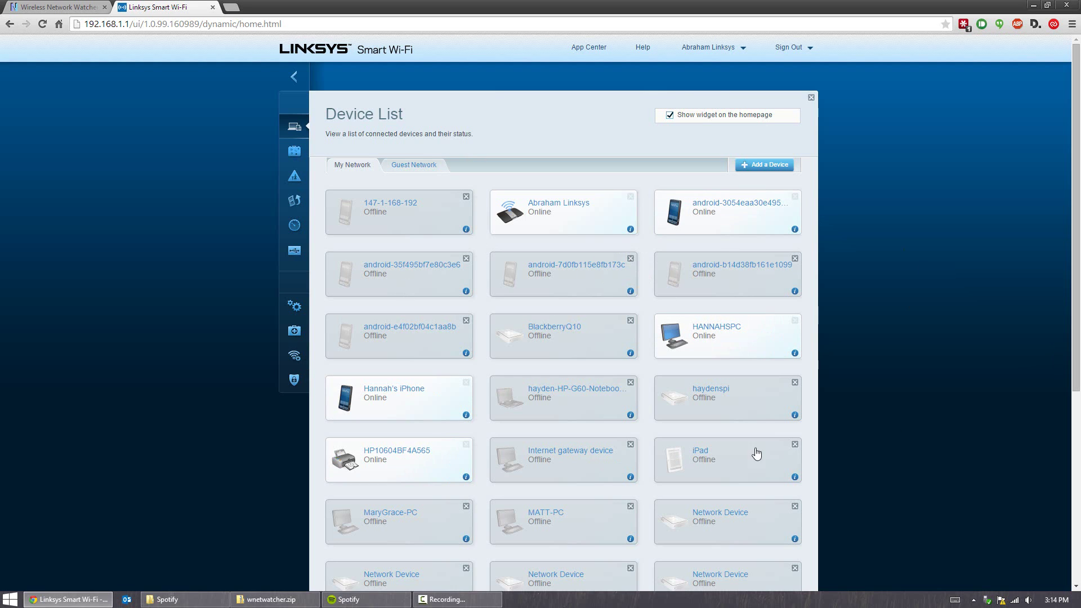
pyautogui.scroll(-5, 781, 320)
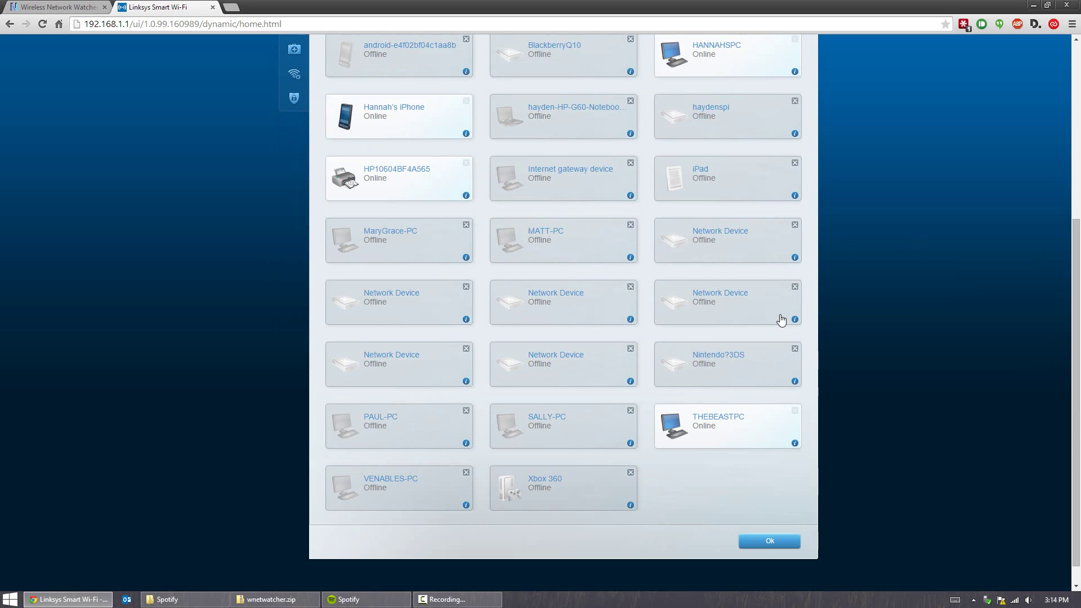
pyautogui.scroll(5, 781, 320)
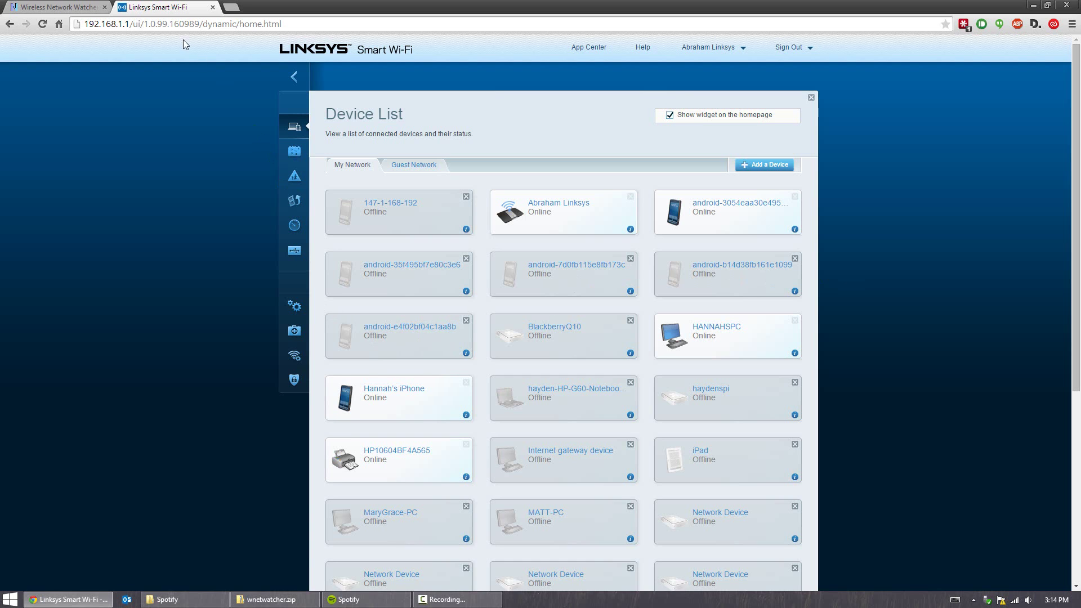
# Review the Wireless Network Watcher download page, then minimize Chrome to the desktop
pyautogui.click(79, 7)
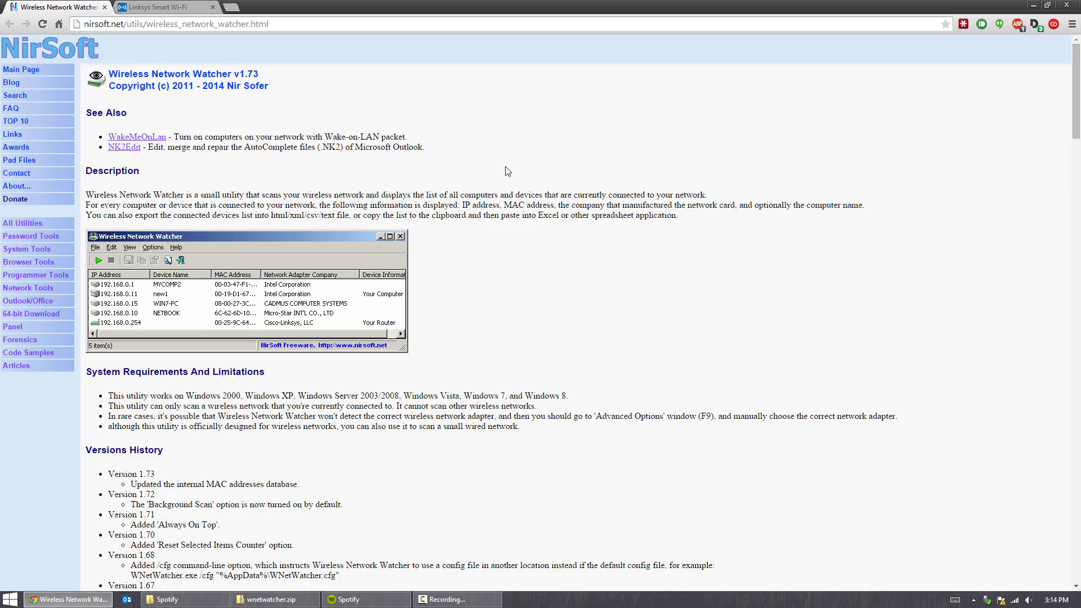
pyautogui.scroll(-20, 507, 171)
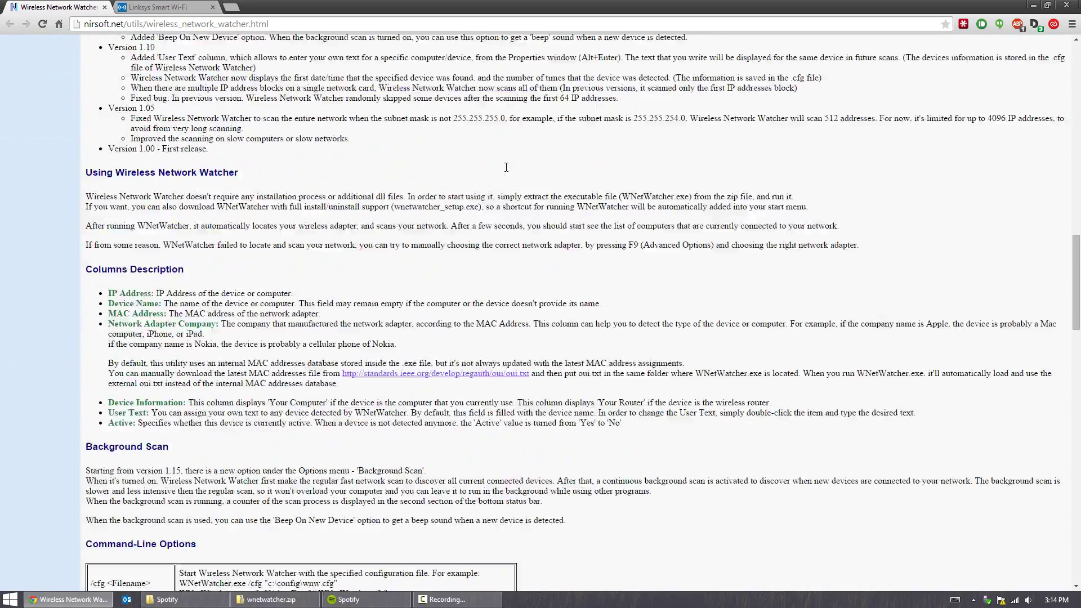
pyautogui.scroll(-9, 507, 172)
pyautogui.scroll(3, 507, 174)
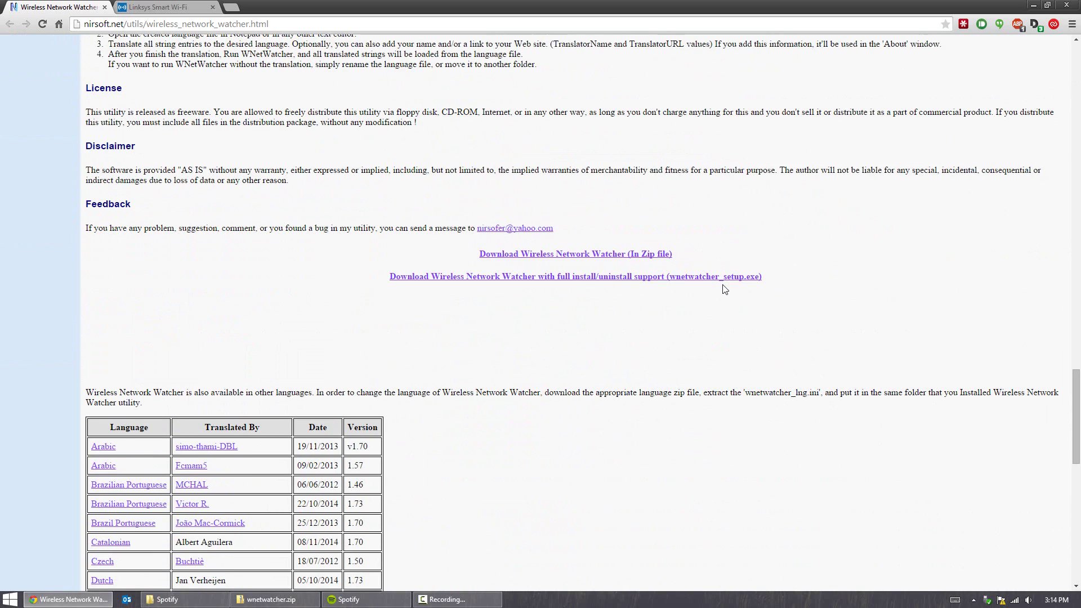
pyautogui.click(1034, 5)
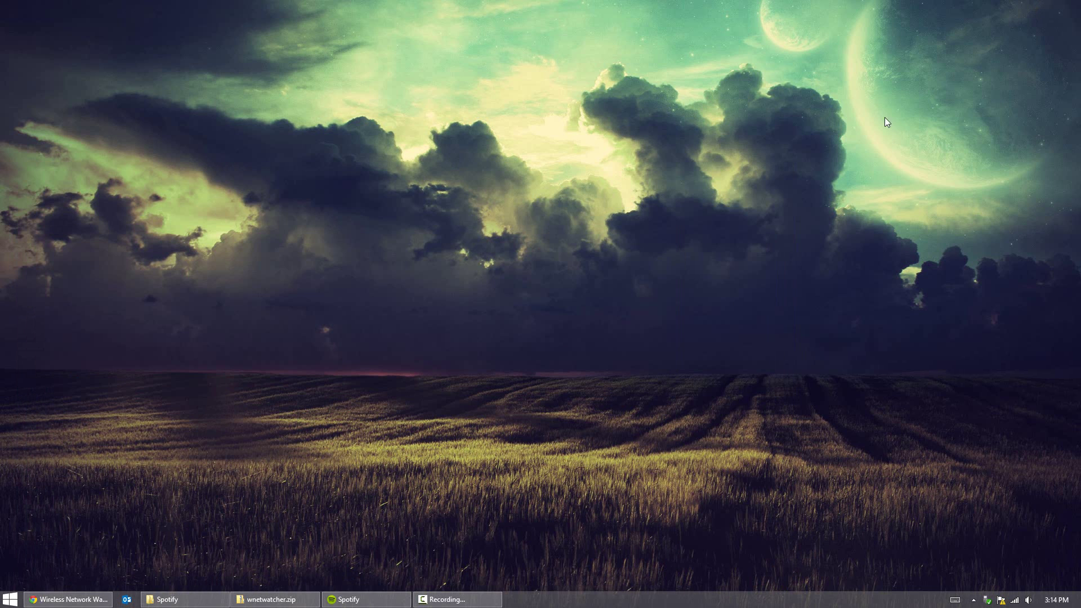
# Run WNetWatcher.exe straight from the wnetwatcher.zip folder without extracting it
pyautogui.click(297, 601)
pyautogui.doubleClick(423, 264)
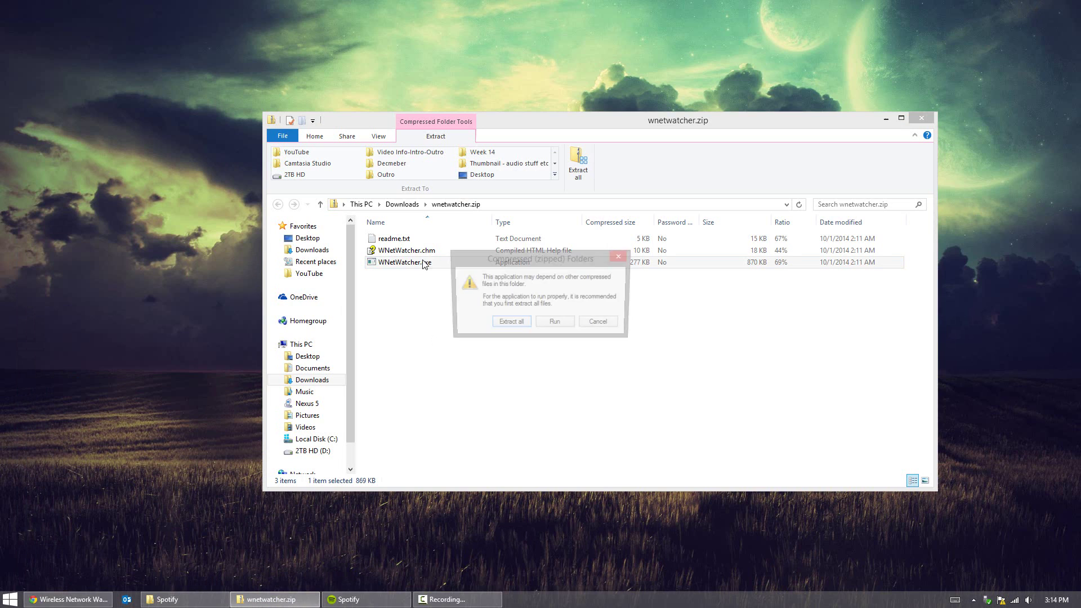
pyautogui.click(545, 326)
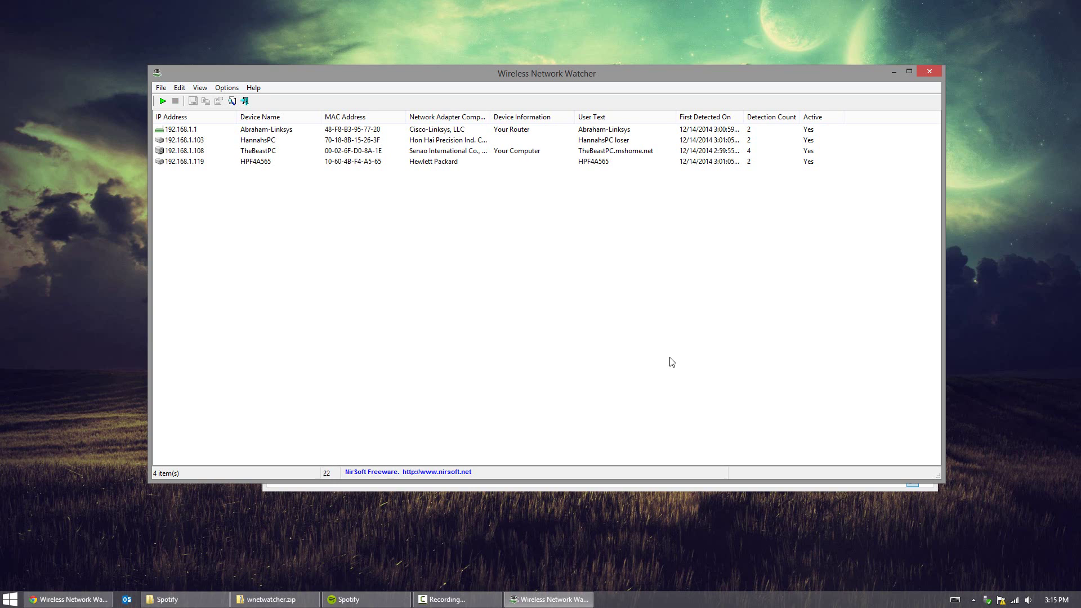
# Set the Advanced Options network adapter to the EnGenius 802.11n Wireless USB Adapter and rescan
pyautogui.click(239, 89)
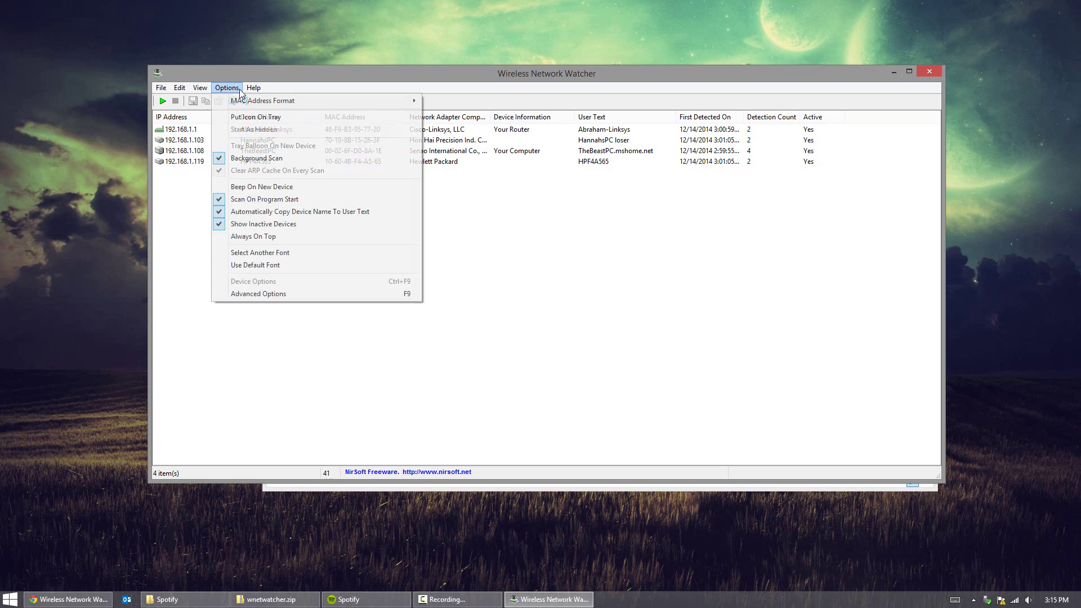
pyautogui.click(253, 293)
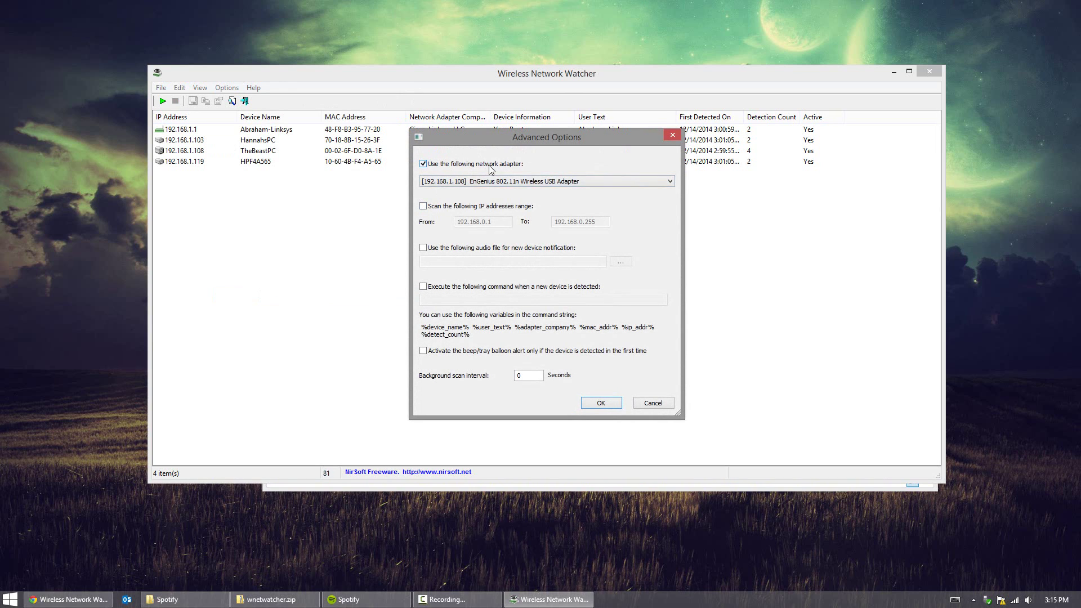
pyautogui.click(506, 182)
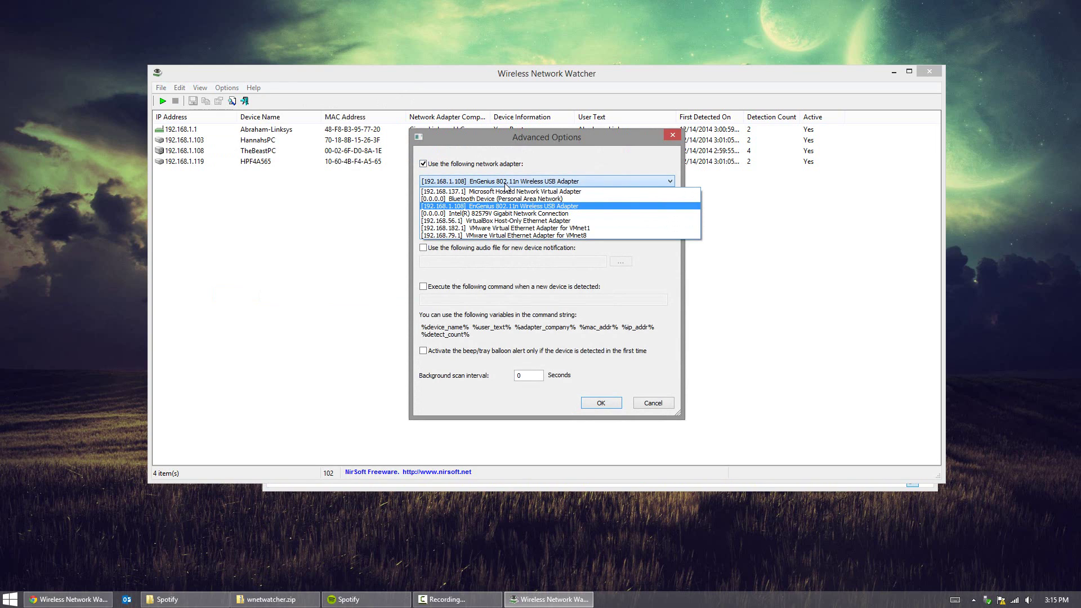
pyautogui.click(594, 194)
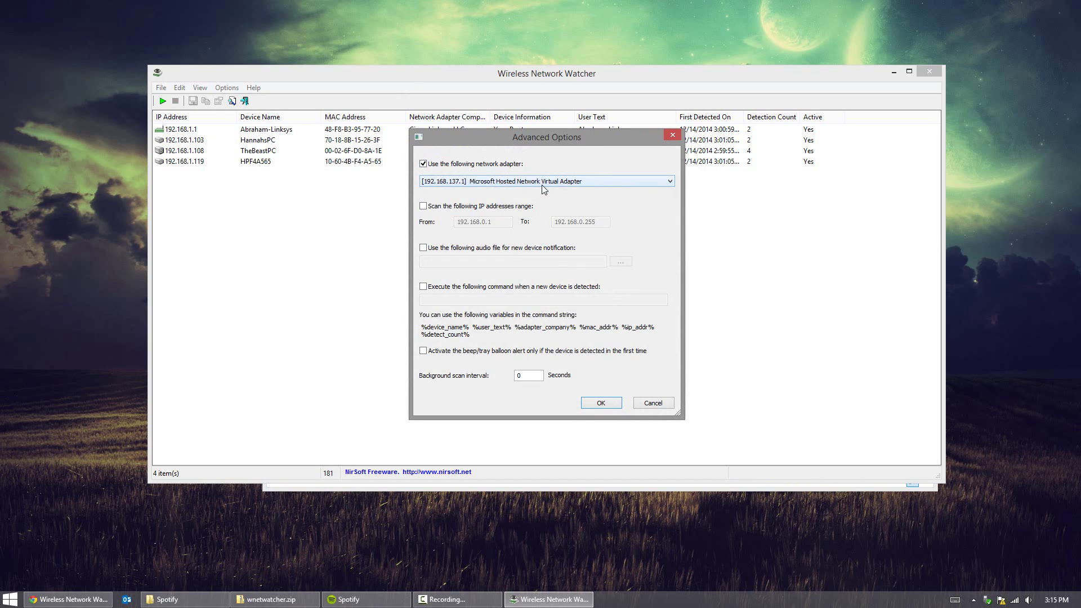
pyautogui.click(543, 186)
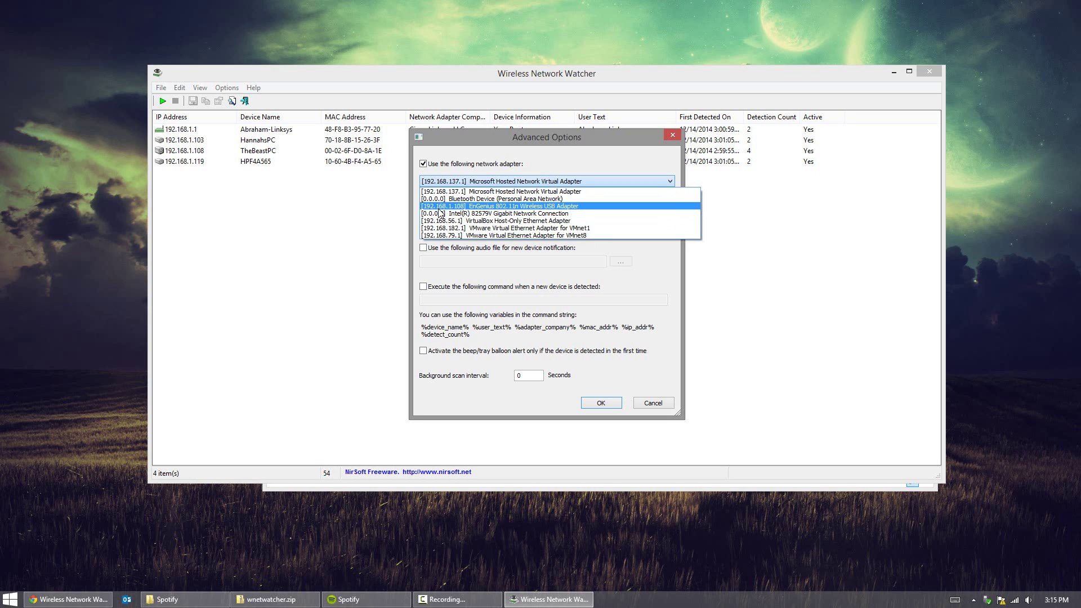
pyautogui.click(439, 210)
pyautogui.click(597, 404)
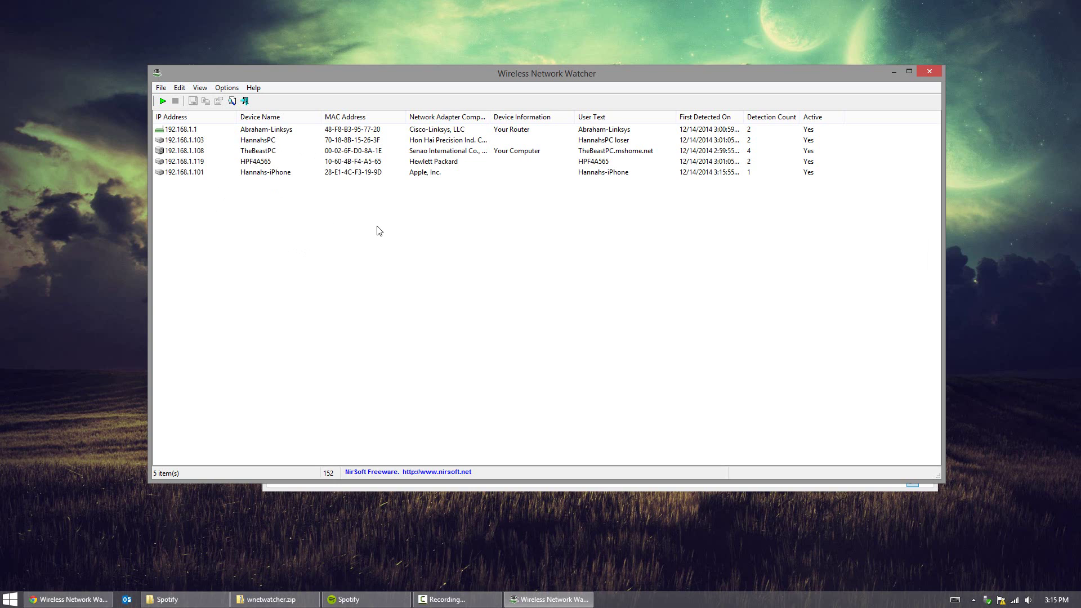
pyautogui.moveTo(430, 302); pyautogui.dragTo(170, 132)
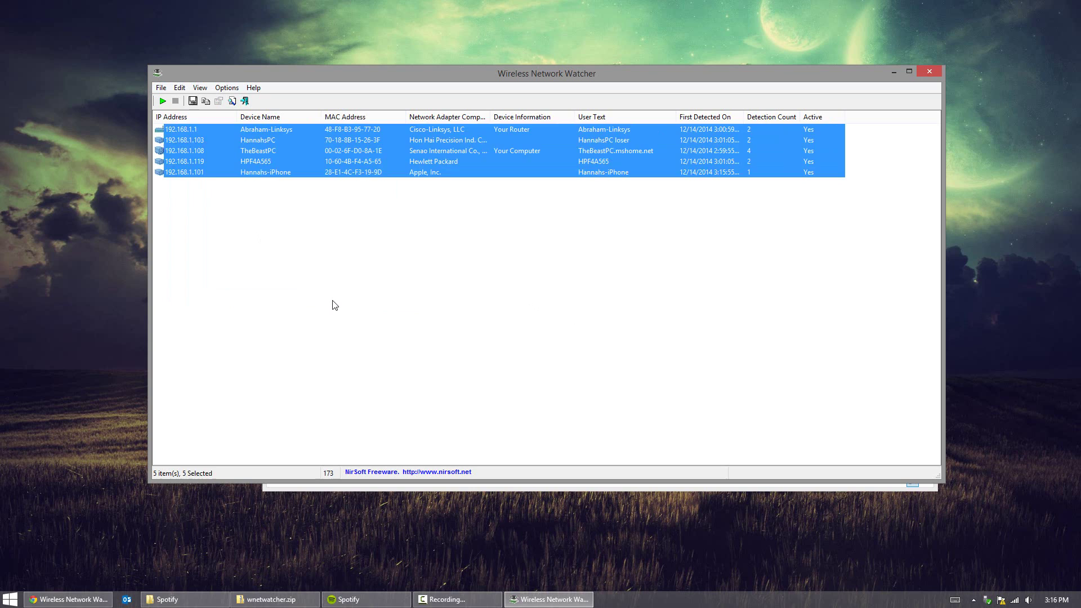
pyautogui.click(333, 304)
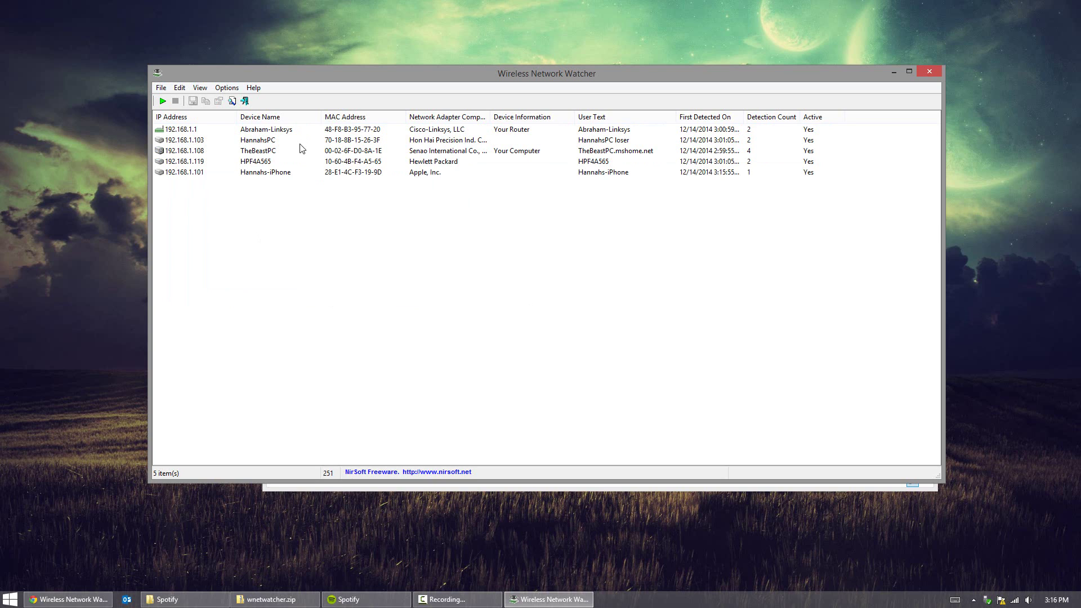
# Give the 192.168.1.101 Apple device the user text 'loser' and confirm the change
pyautogui.doubleClick(274, 174)
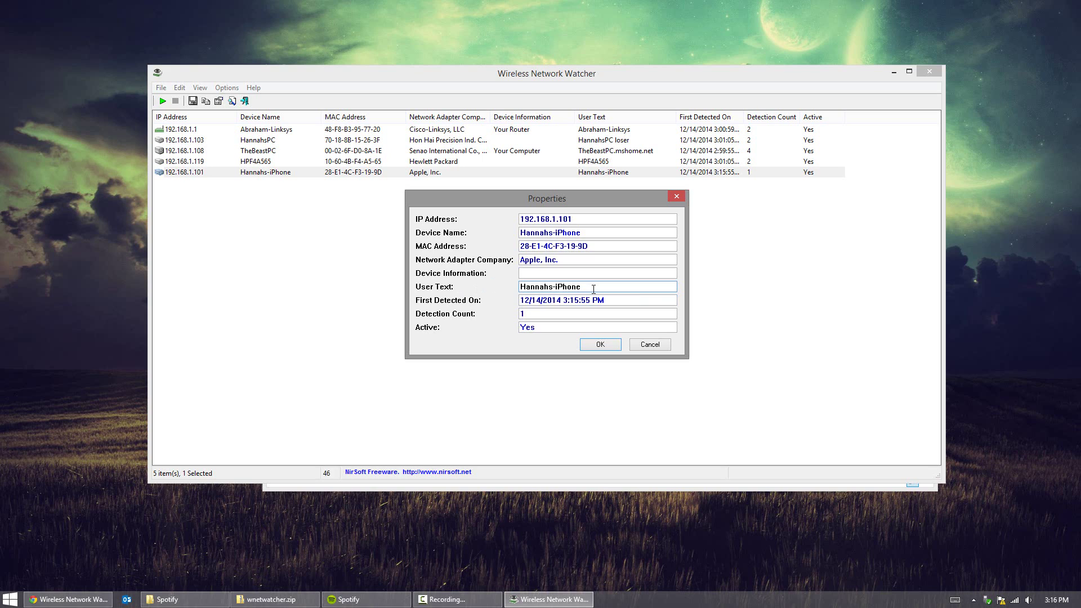
pyautogui.moveTo(583, 287); pyautogui.dragTo(518, 288)
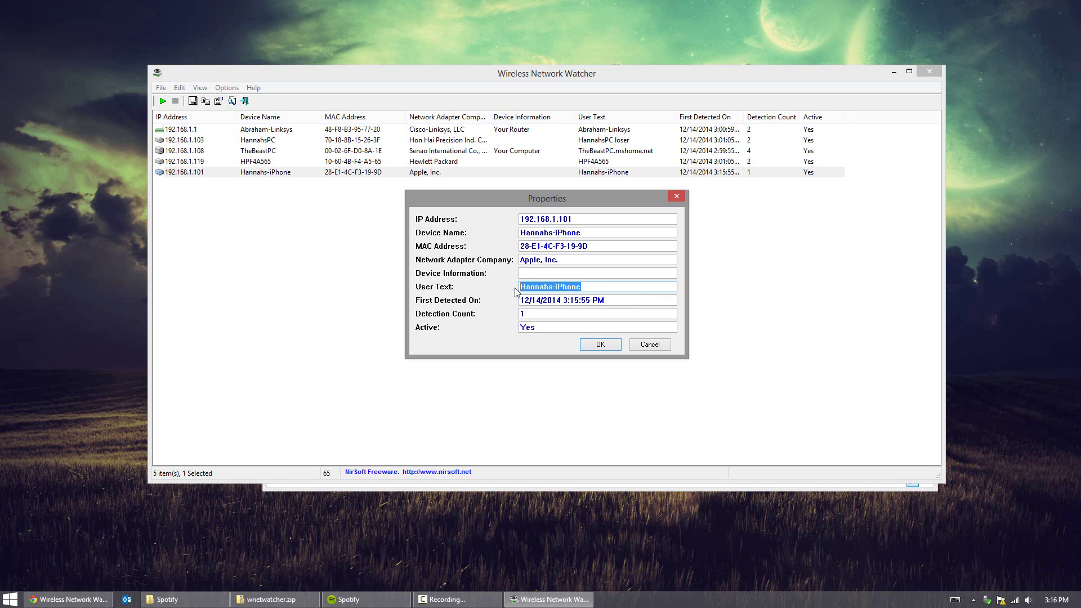
pyautogui.write('loser')
pyautogui.press('Return')
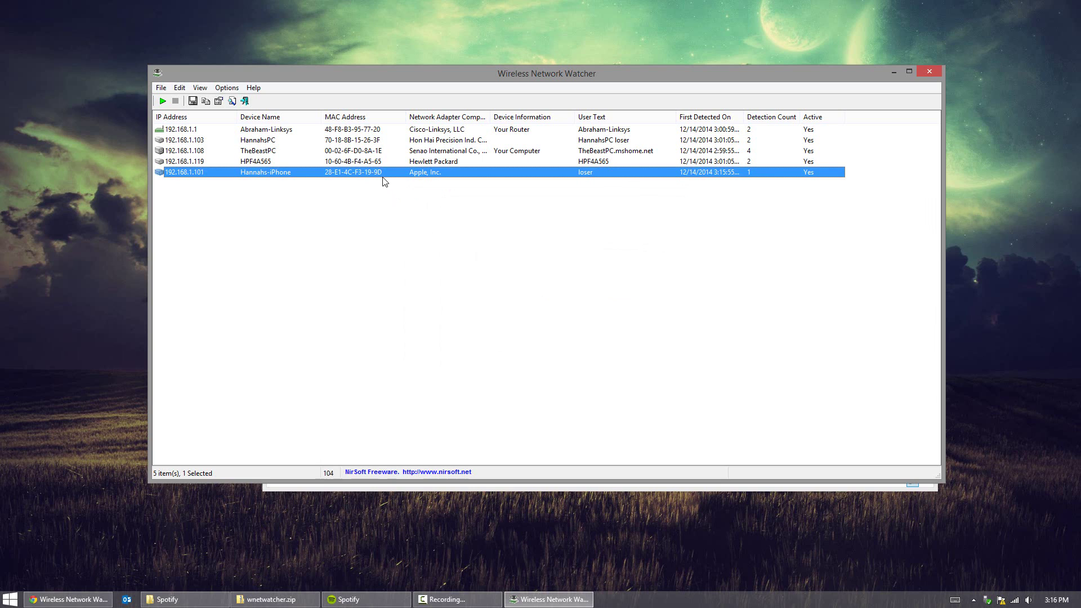
pyautogui.doubleClick(385, 175)
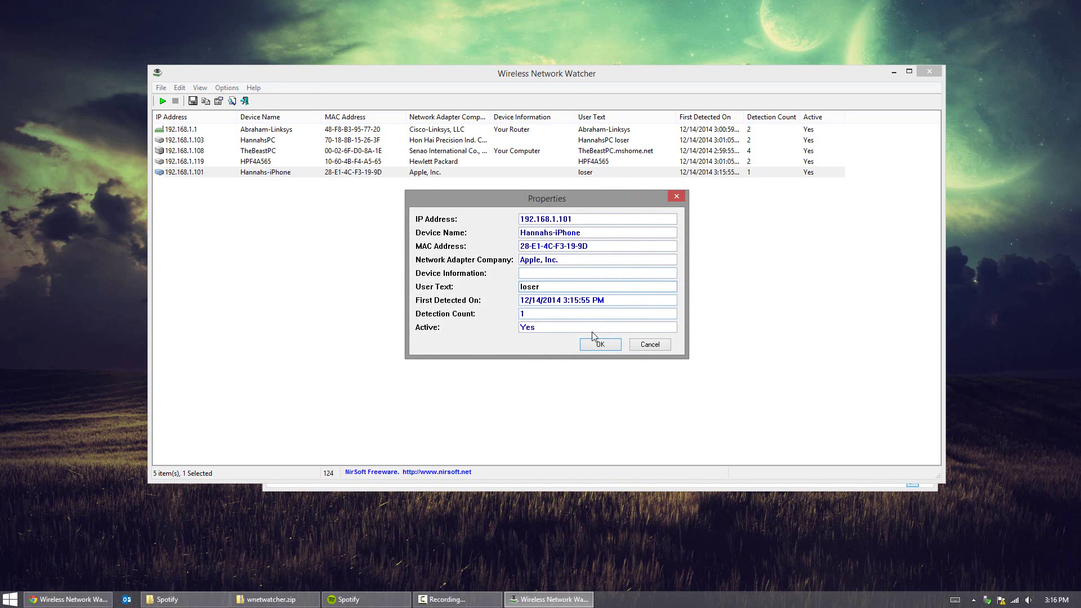
pyautogui.click(600, 345)
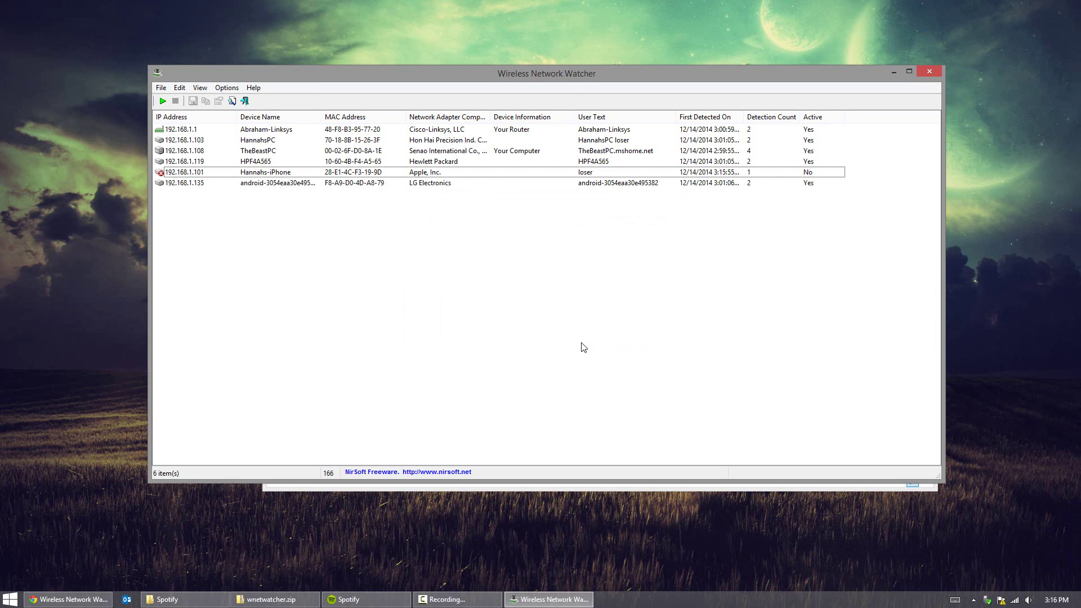